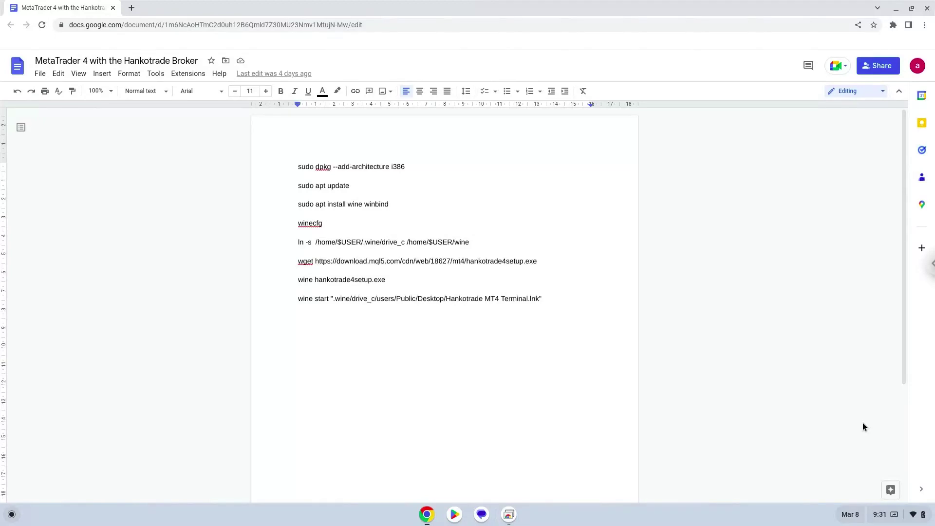
- Open the ChromeOS Settings and go to the advanced Developers section
left_click(904, 519)
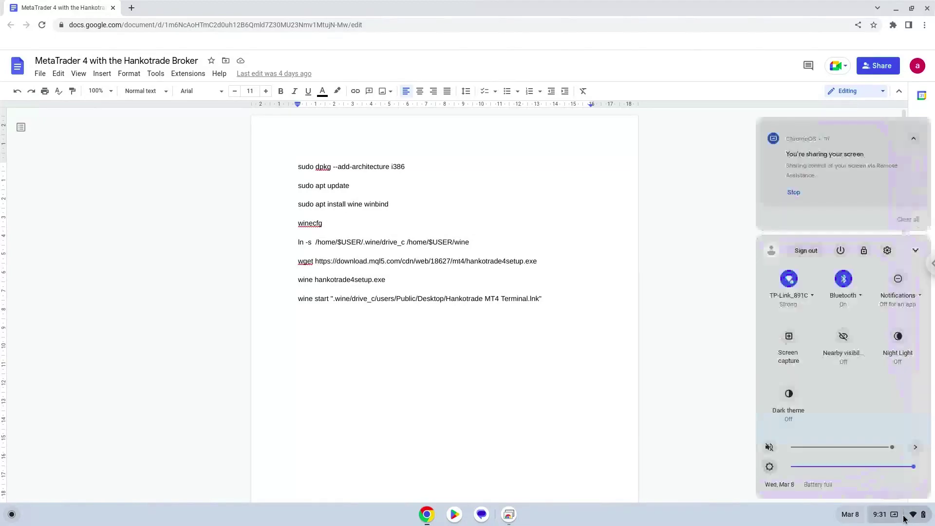
left_click(882, 253)
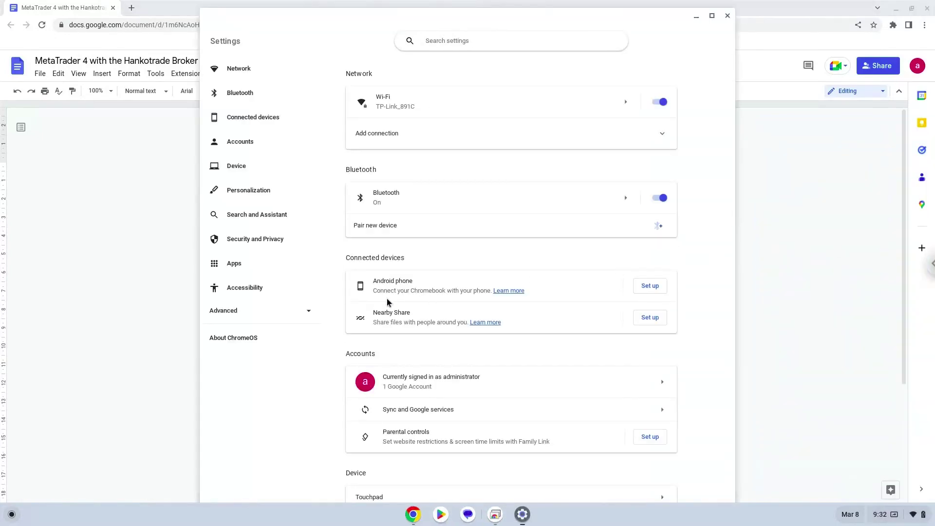
left_click(292, 316)
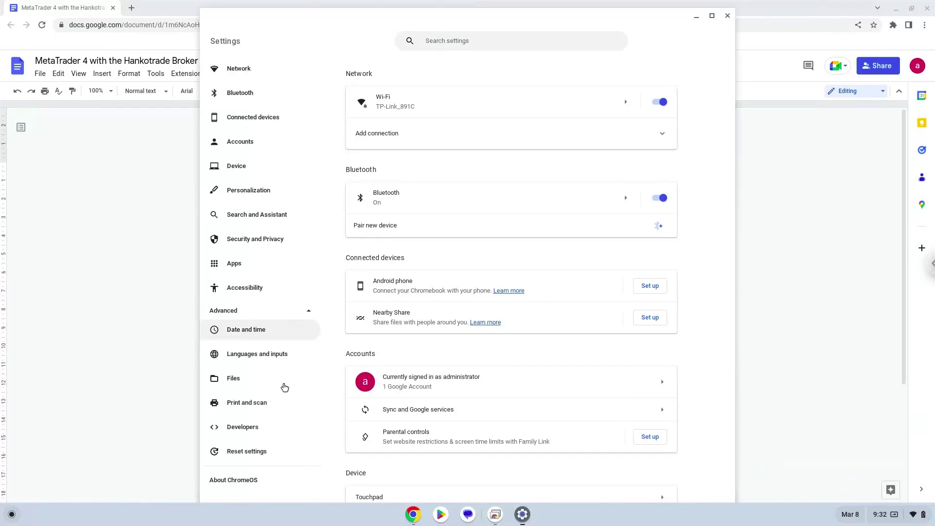
left_click(284, 433)
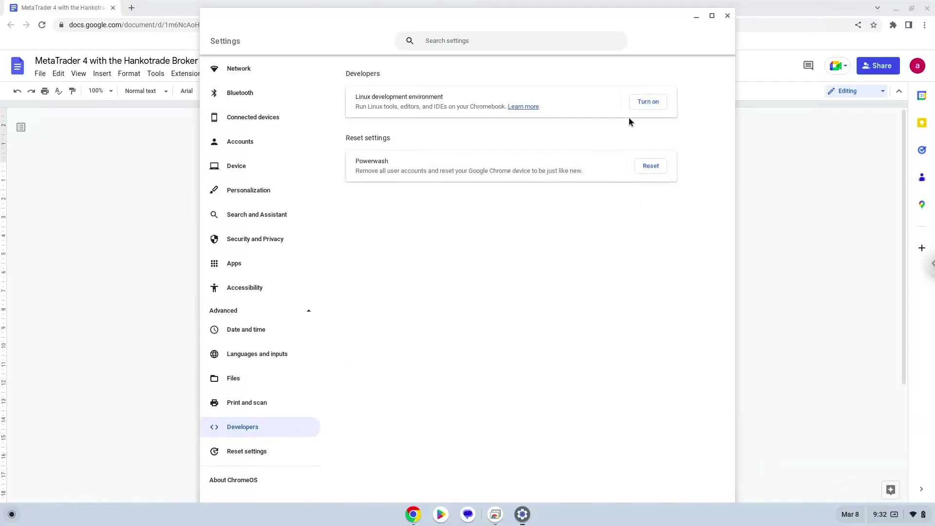
- Install the Linux development environment with the recommended 10.0 GB disk size, and close the terminal and Settings windows
left_click(649, 105)
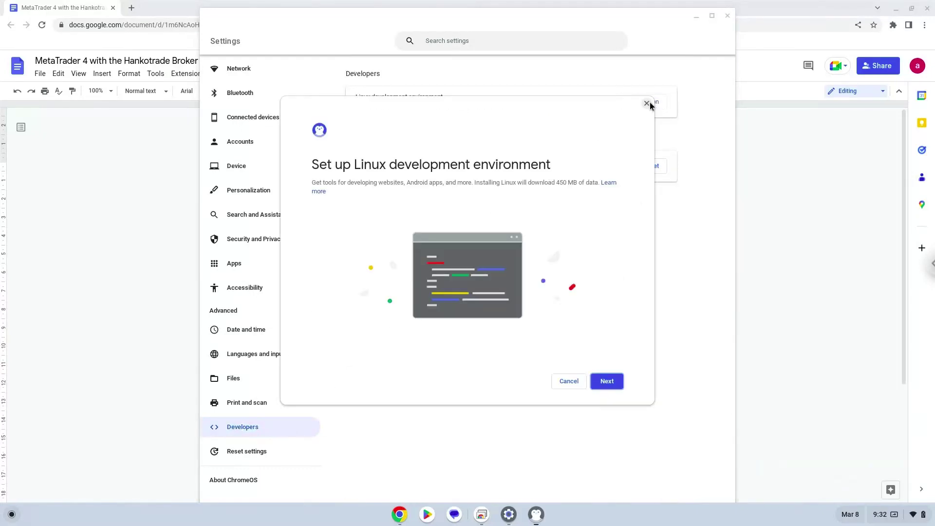
left_click(601, 382)
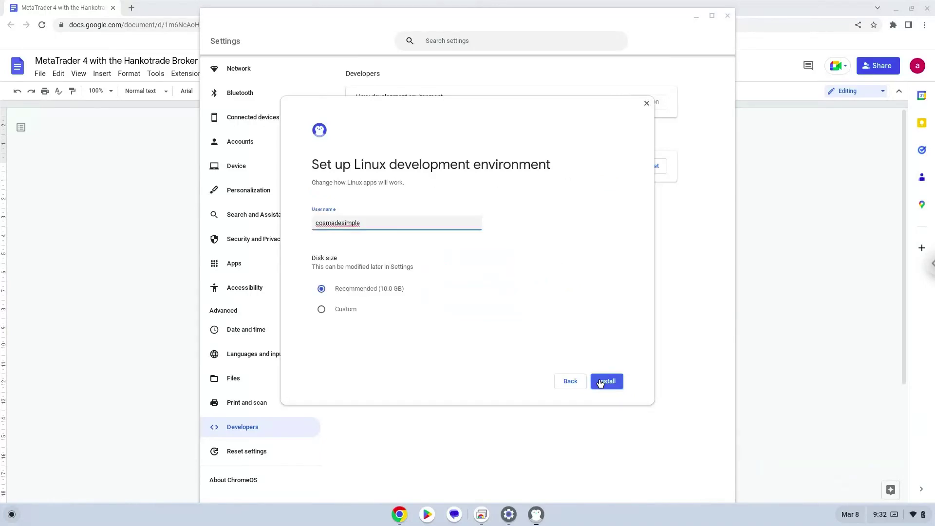
left_click(601, 382)
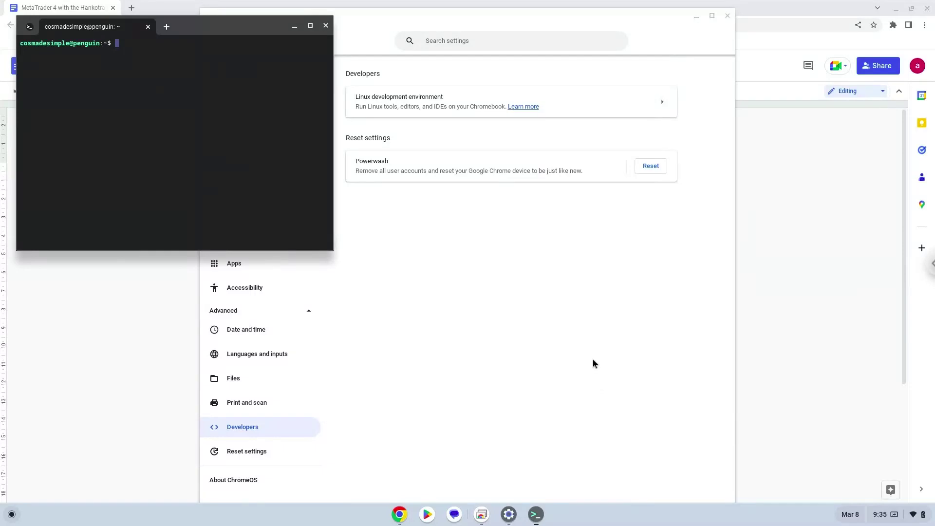
left_click(325, 27)
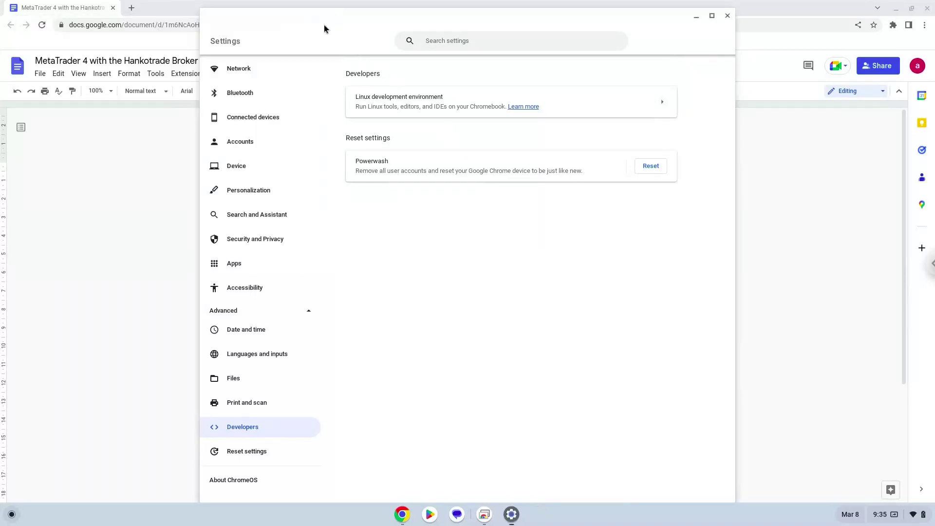
left_click(725, 17)
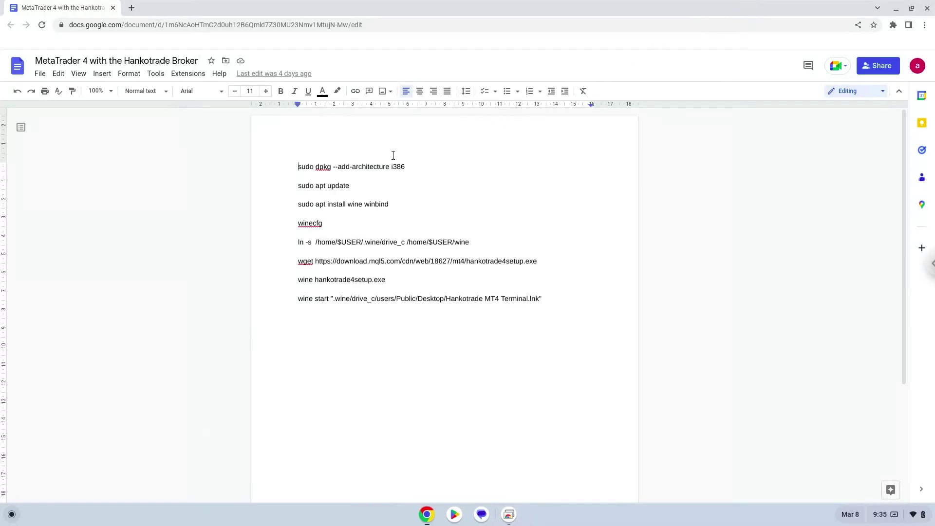
- Copy the command "sudo dpkg --add-architecture i386" from the Google Docs document
triple_click(376, 166)
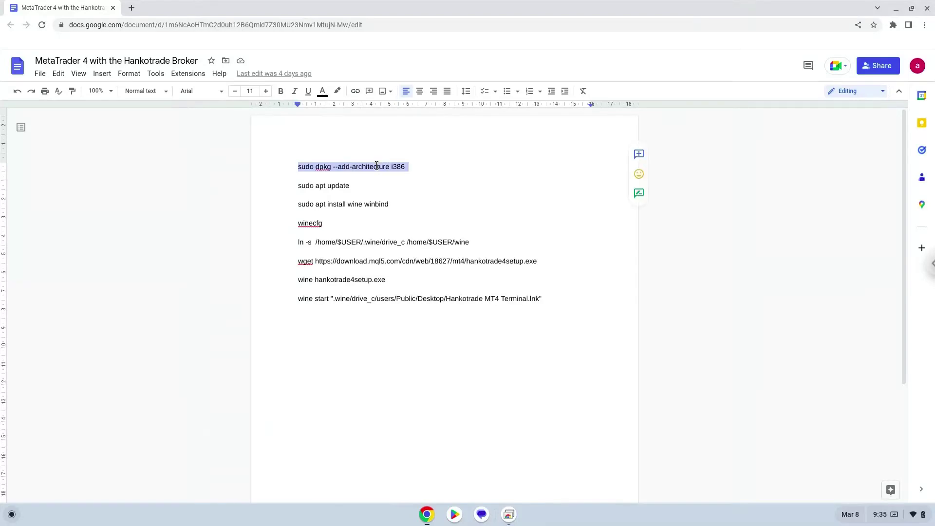
right_click(376, 166)
left_click(400, 195)
- Switch to the Terminal app, maximize it, open the penguin session and run the copied "sudo dpkg --add-architecture i386" command
left_click(12, 515)
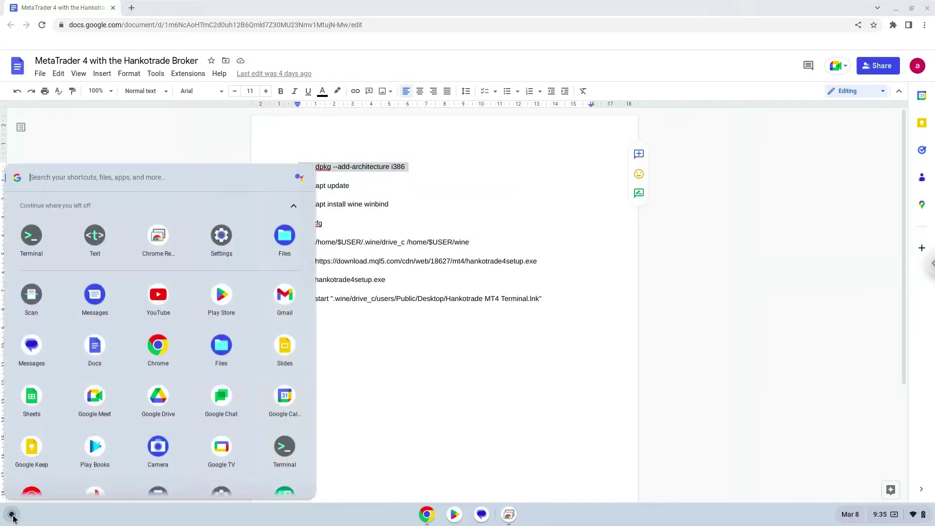
left_click(31, 236)
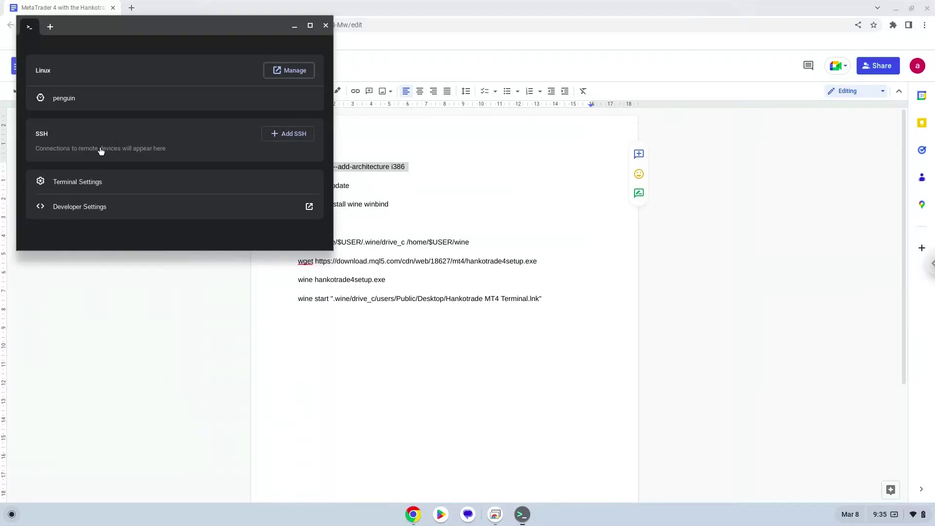
double_click(191, 33)
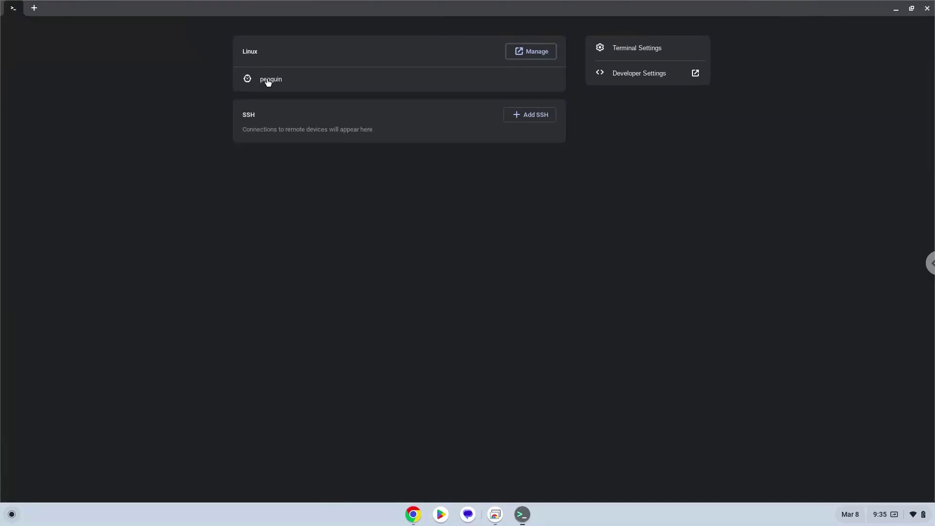
left_click(267, 80)
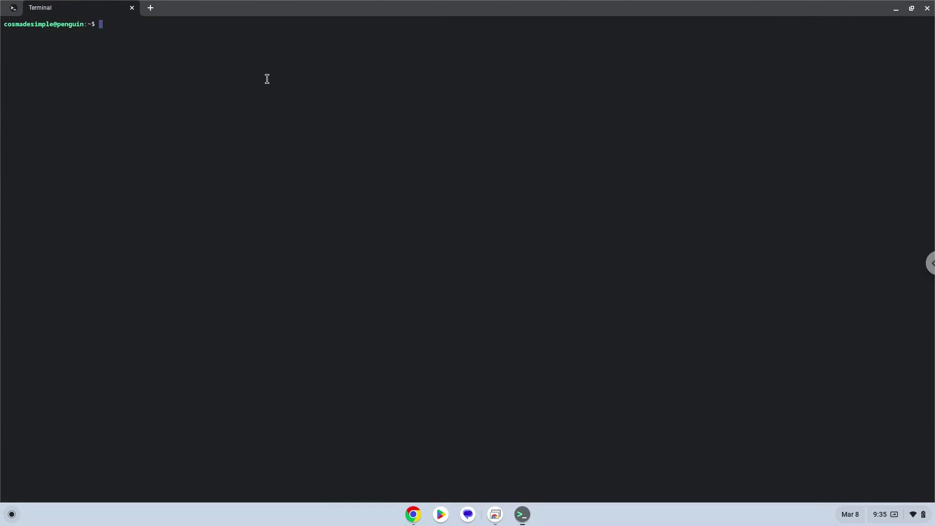
key("ctrl+shift+v")
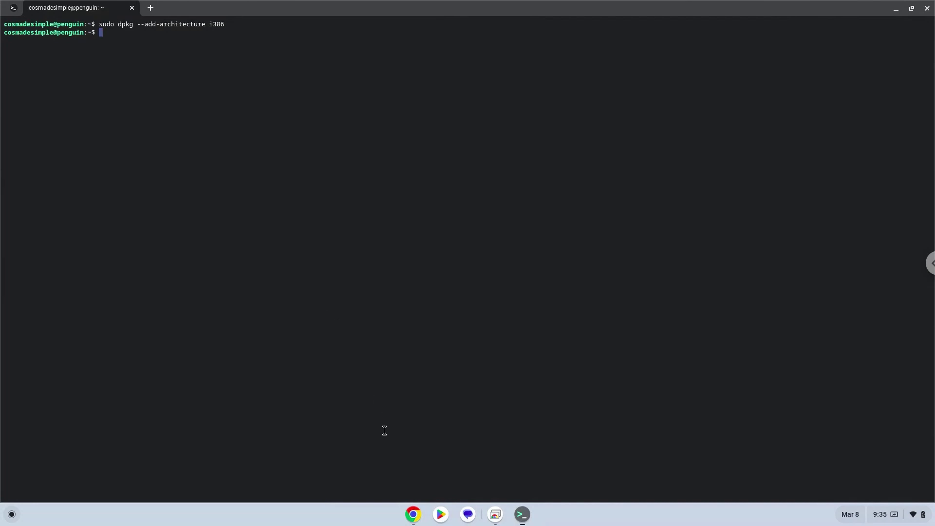
- Copy "sudo apt update" from the Google Docs document and run it in the Terminal
left_click(412, 514)
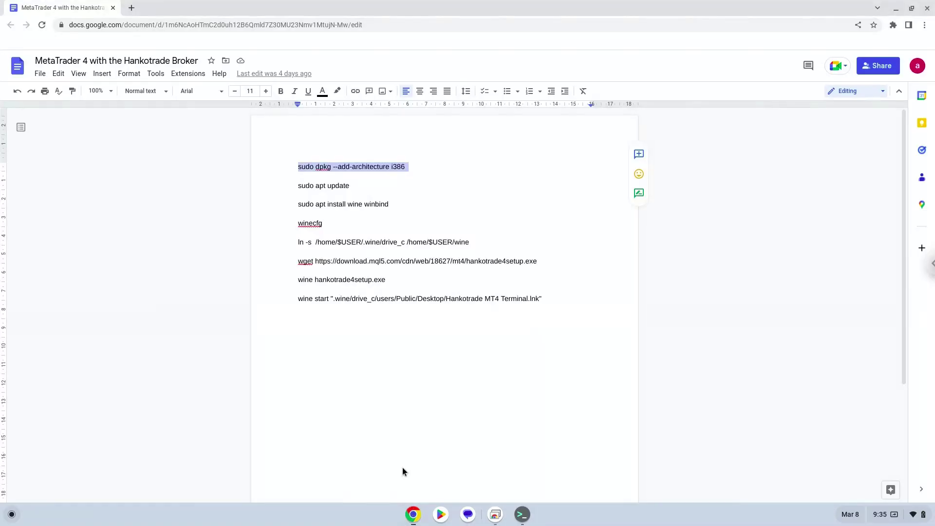
triple_click(317, 187)
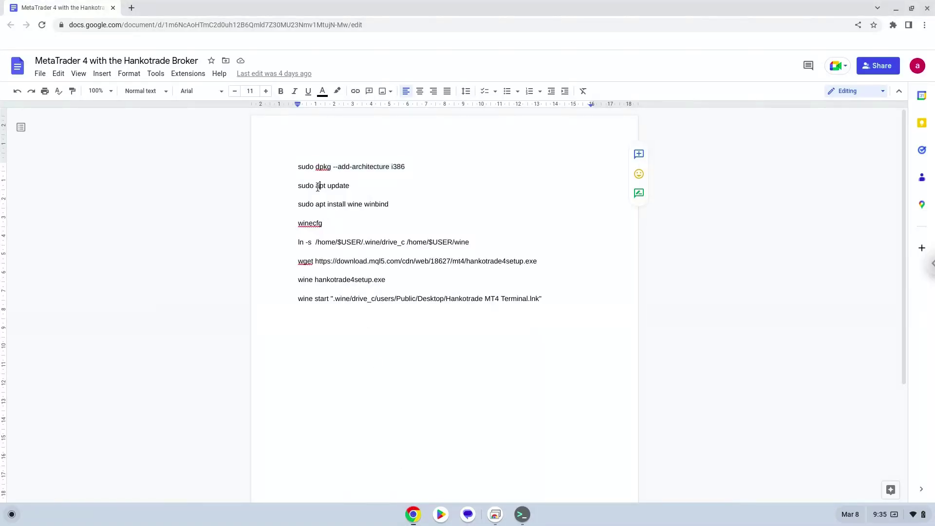
right_click(318, 187)
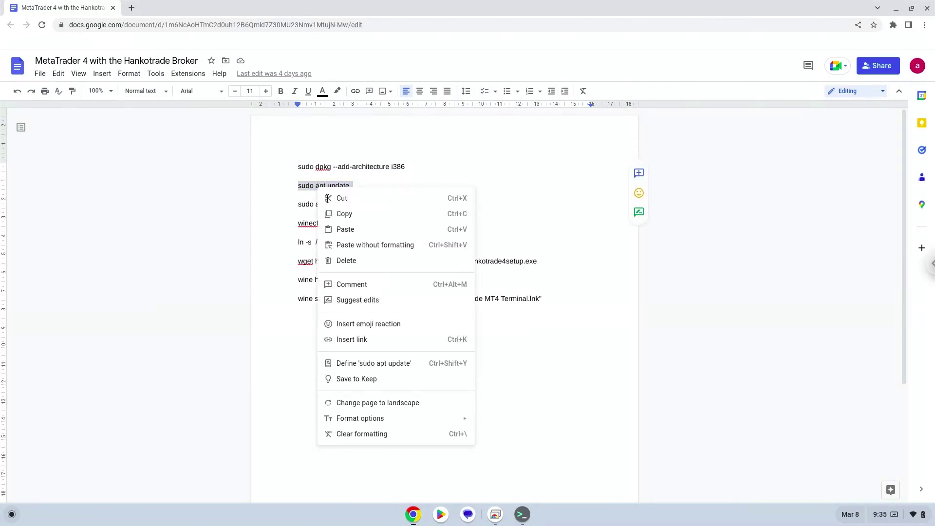
left_click(341, 213)
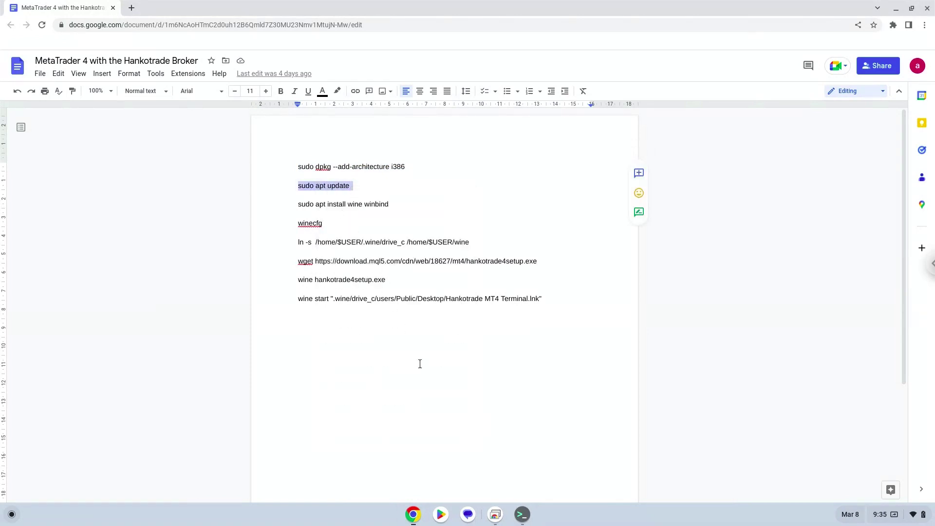
left_click(521, 513)
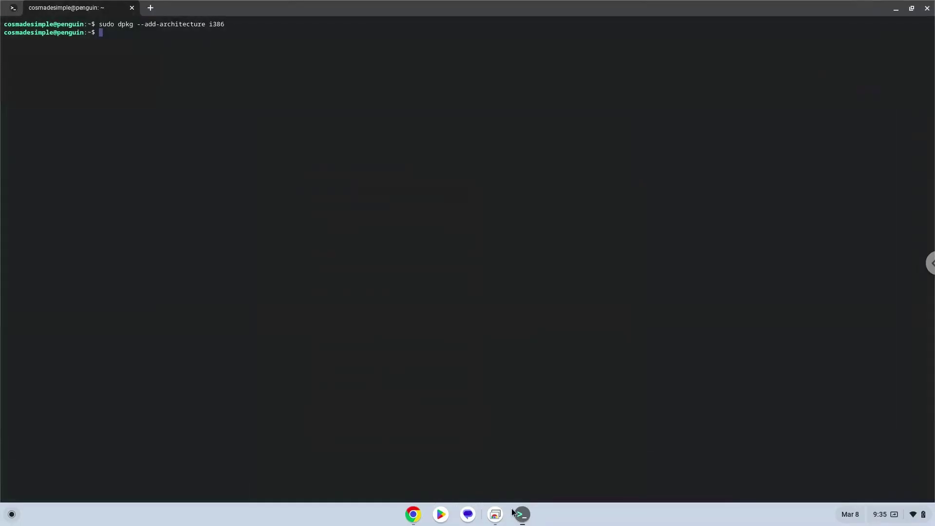
key("ctrl+shift+v")
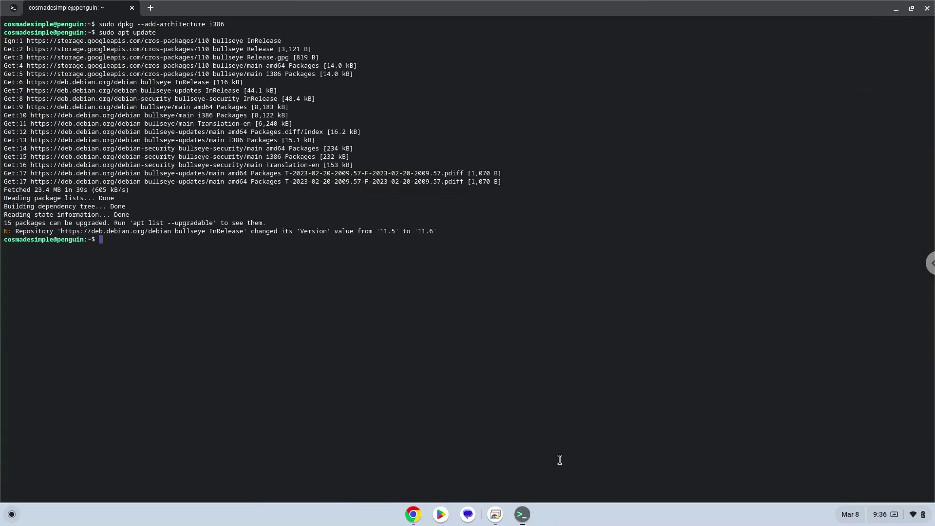
- Copy "sudo apt install wine winbind" from the Google Docs document, run it in the Terminal and accept the installation
left_click(413, 516)
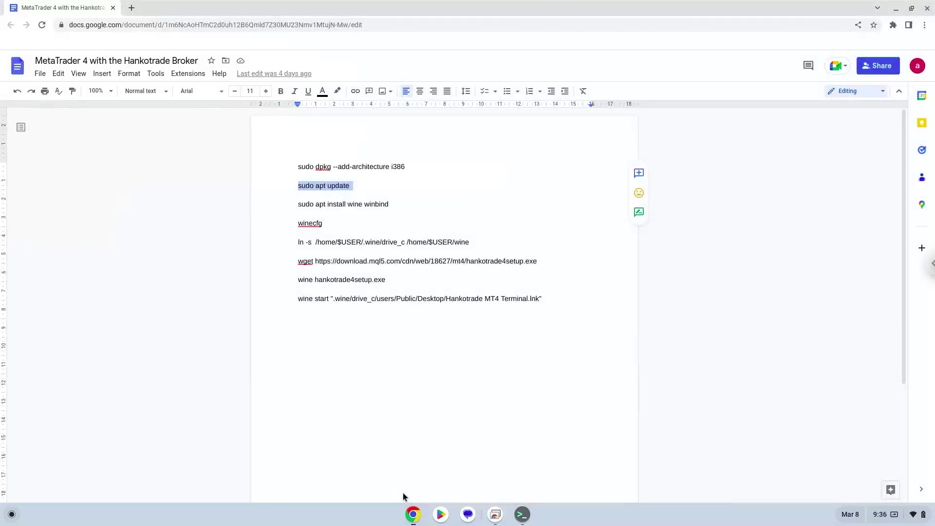
triple_click(371, 204)
right_click(371, 204)
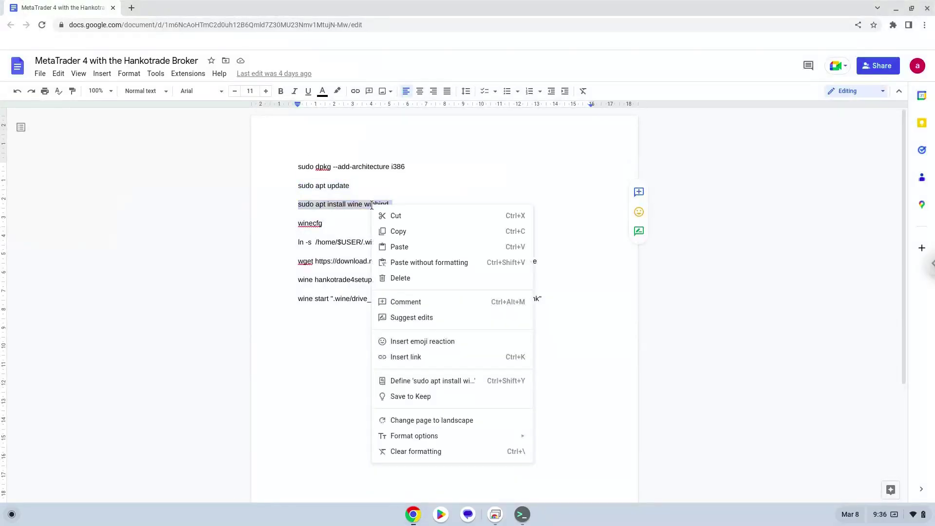
left_click(397, 230)
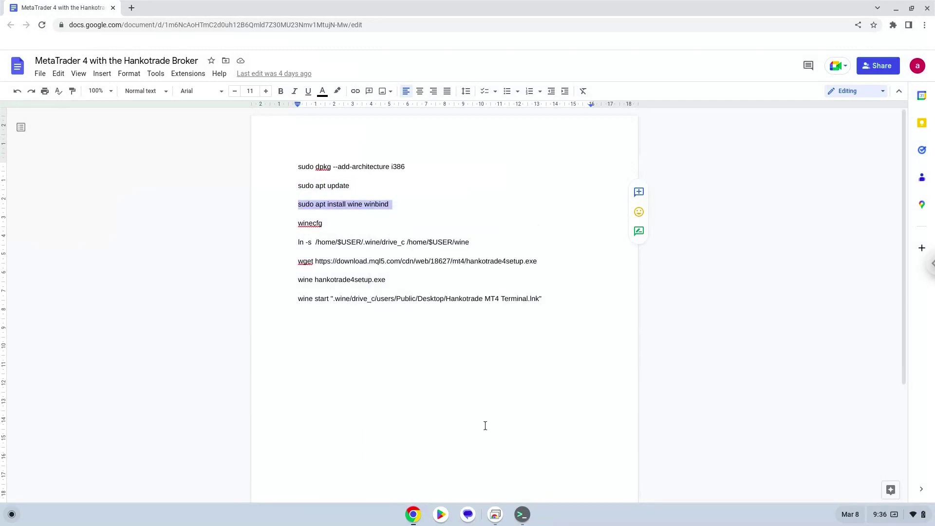
left_click(522, 514)
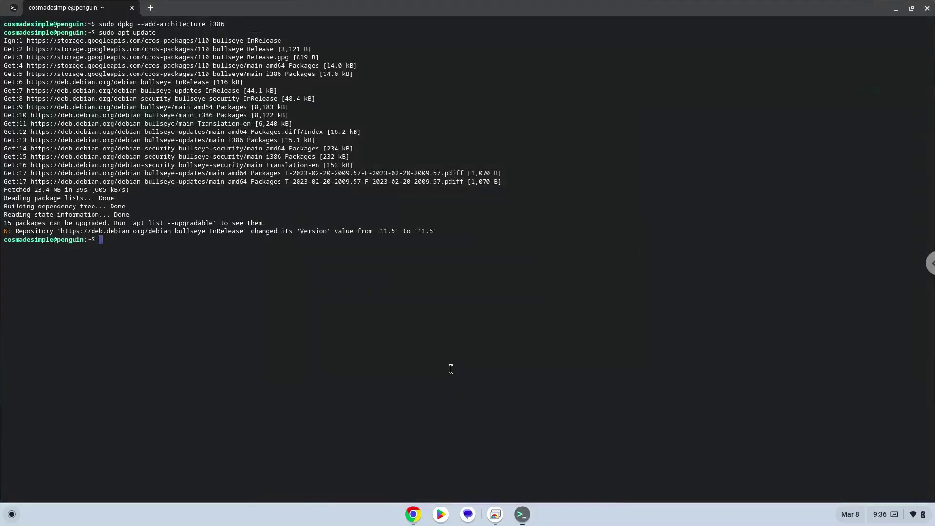
key("ctrl+shift+v")
key("Return")
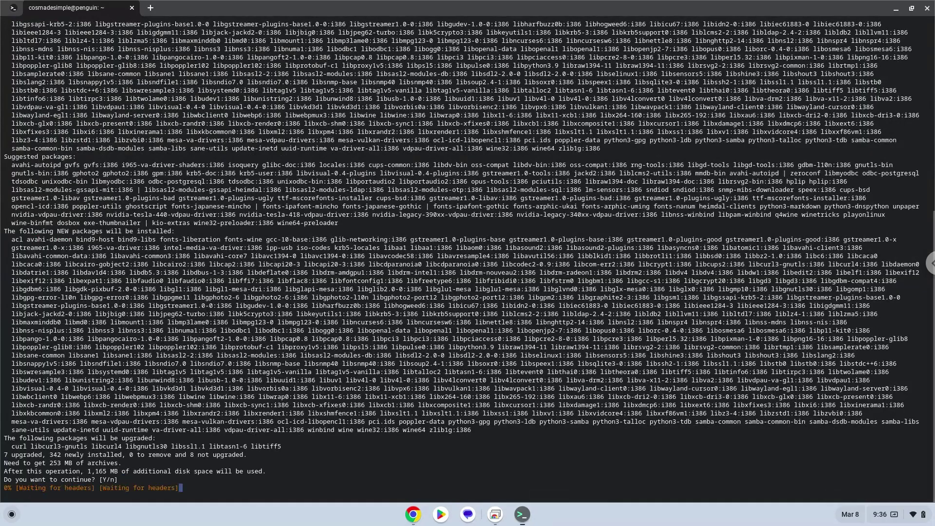
key("Return")
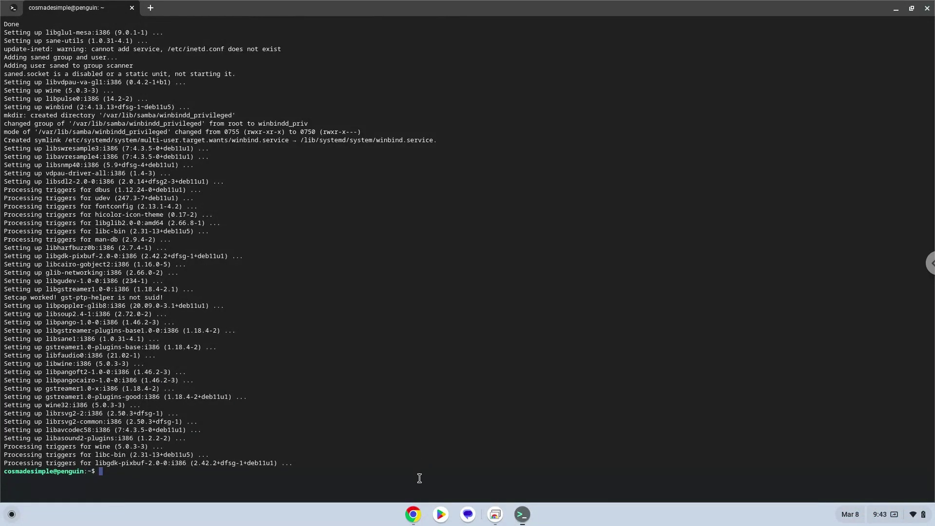
- Copy "winecfg" from the Google Docs document, run it in the Terminal and close the Wine configuration window
left_click(411, 515)
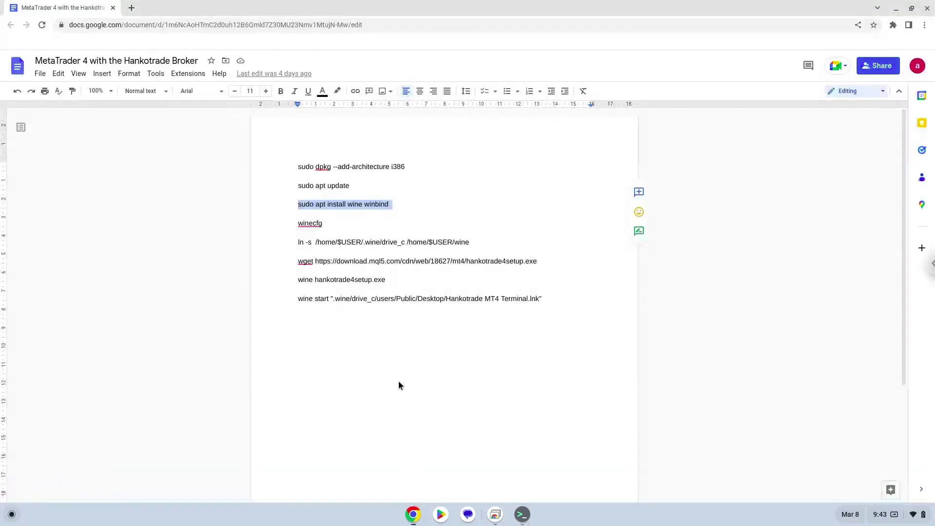
double_click(311, 223)
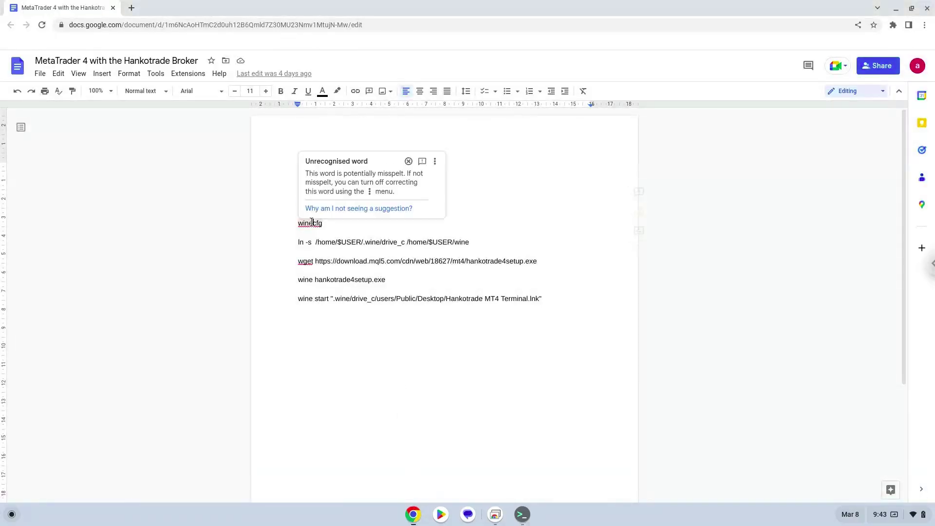
right_click(312, 224)
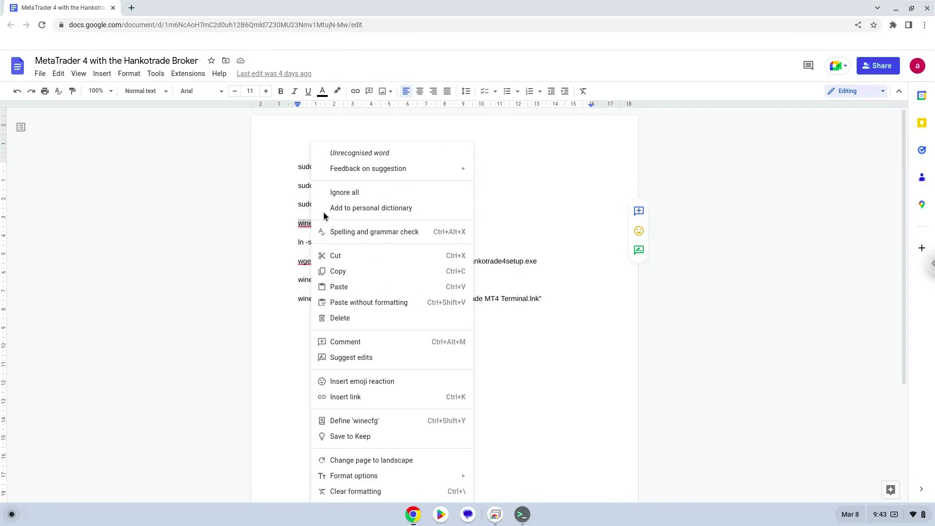
left_click(344, 274)
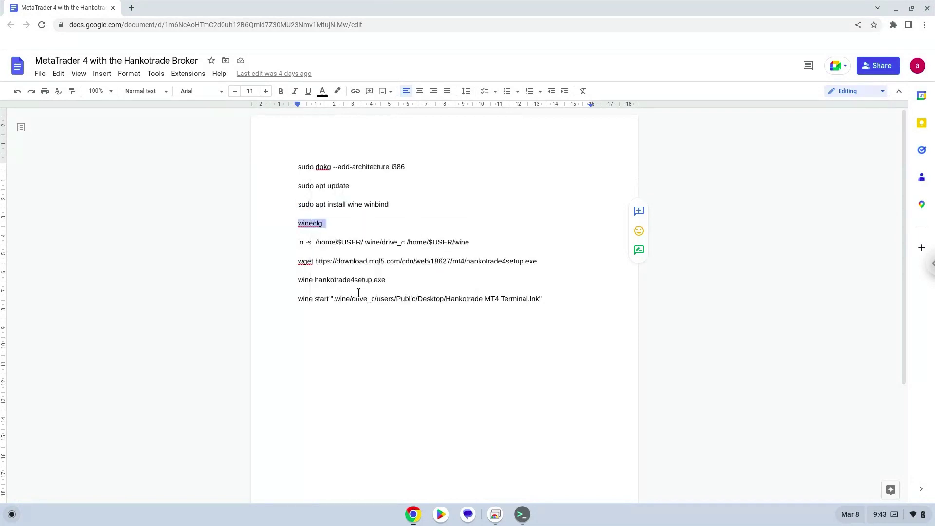
left_click(522, 514)
key("ctrl+shift+v")
key("Return")
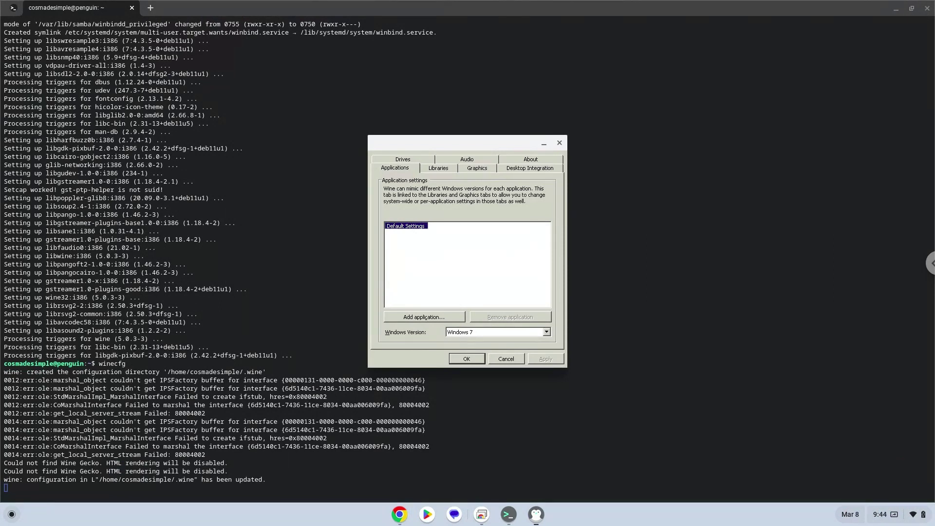
left_click(558, 143)
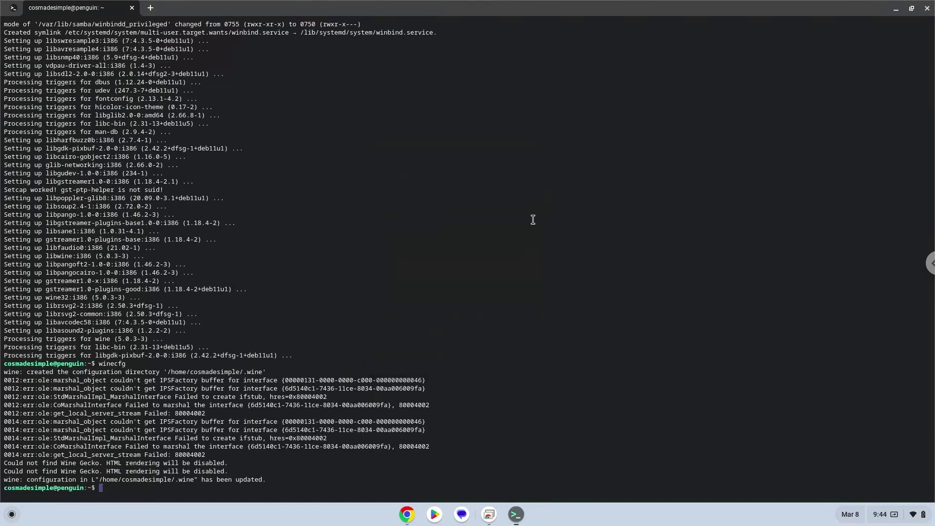
- Copy "ln -s /home/$USER/.wine/drive_c /home/$USER/wine" from the Google Docs document and run it in the Terminal
left_click(413, 518)
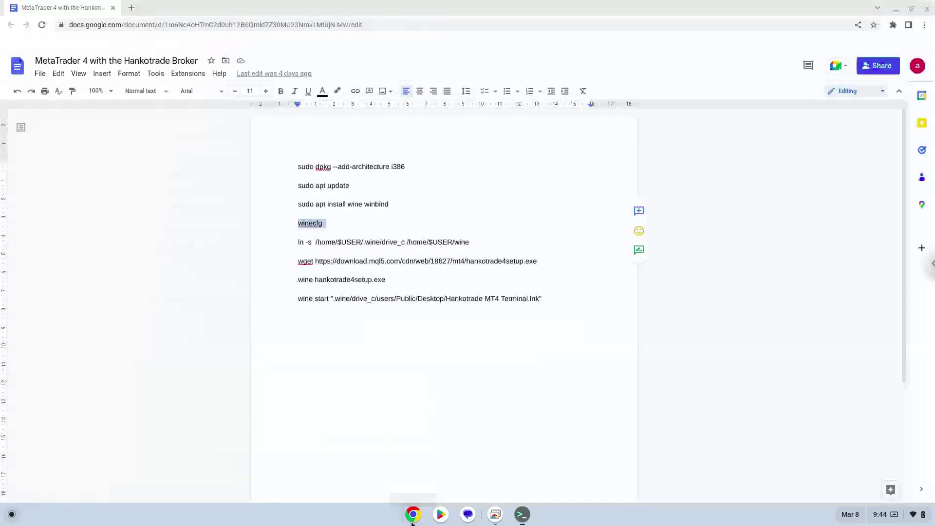
triple_click(425, 243)
right_click(424, 244)
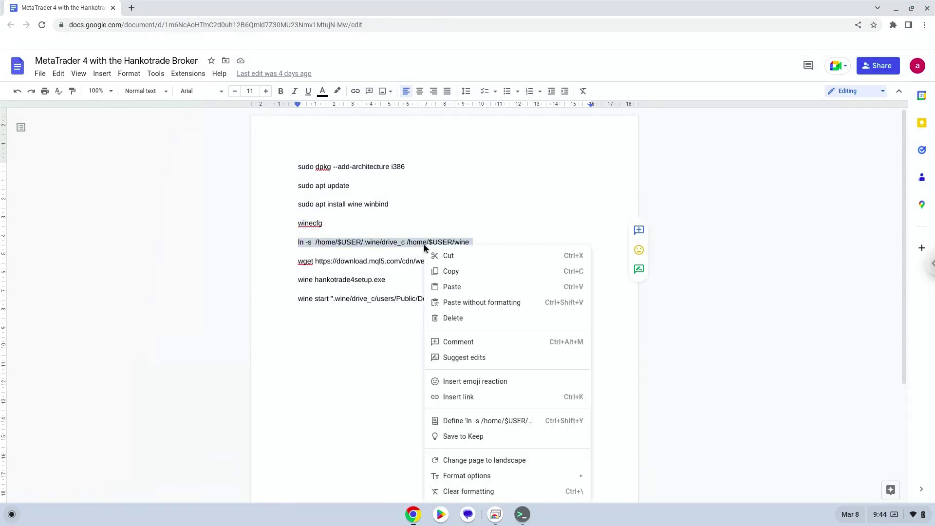
left_click(444, 271)
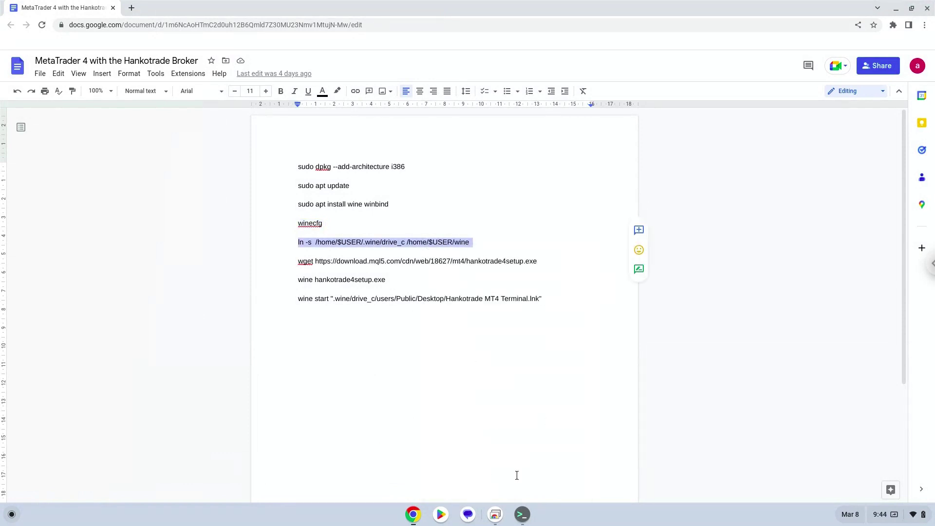
left_click(522, 514)
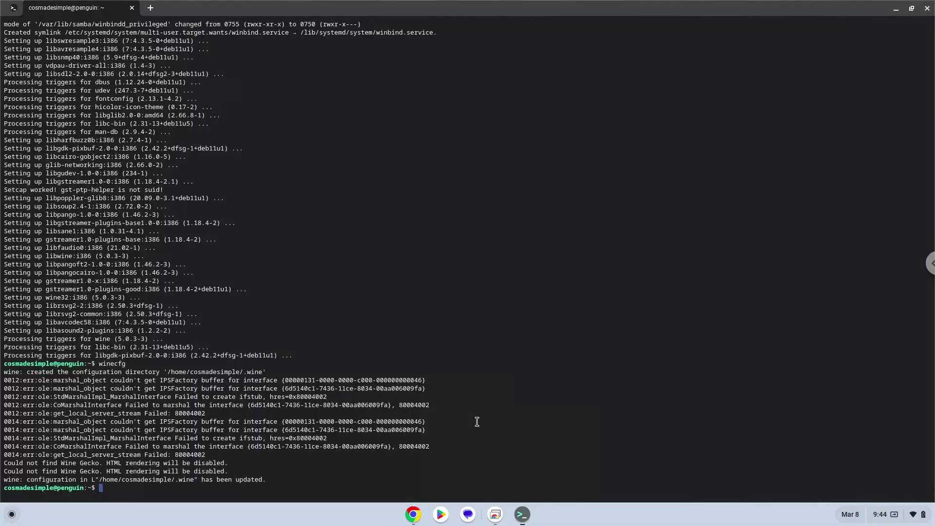
key("ctrl+shift+v")
key("Return")
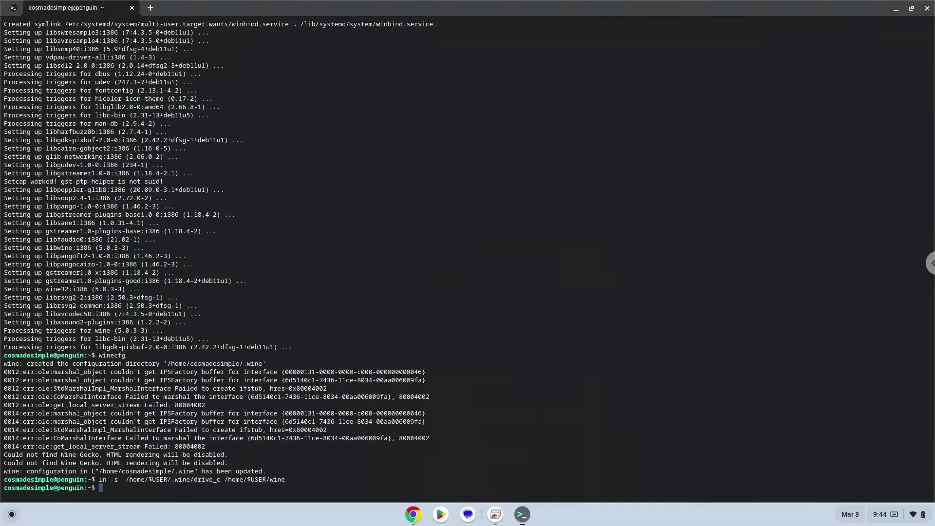
- Open the Files app, view the contents of the wine folder under Linux files, and close the window
left_click(11, 515)
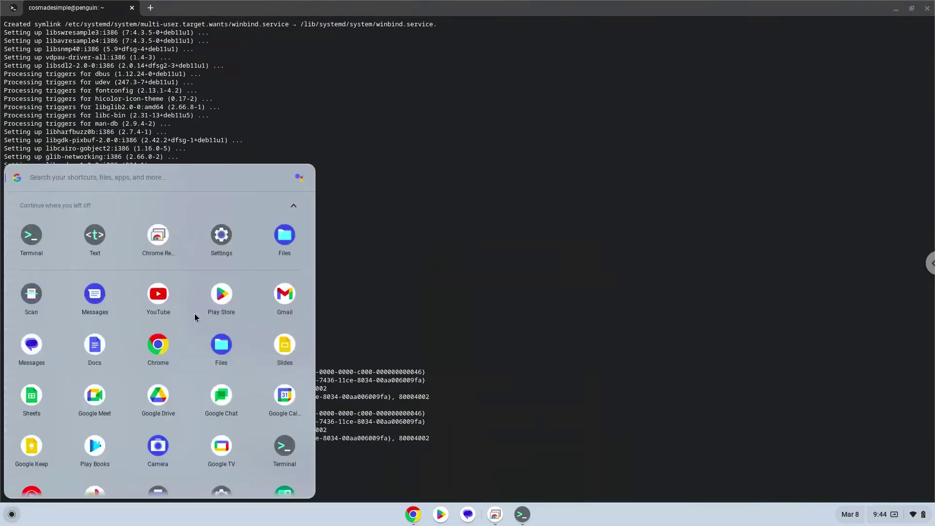
left_click(284, 236)
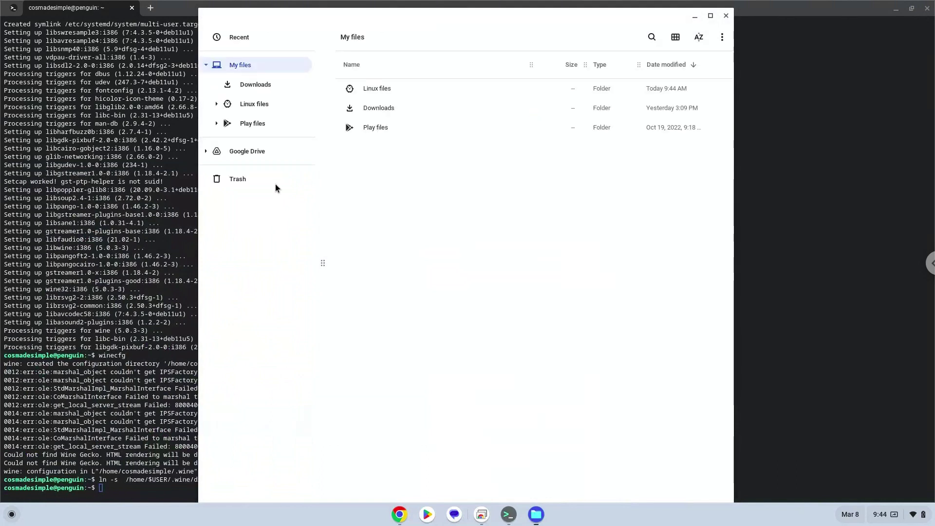
left_click(258, 105)
left_click(371, 91)
double_click(371, 90)
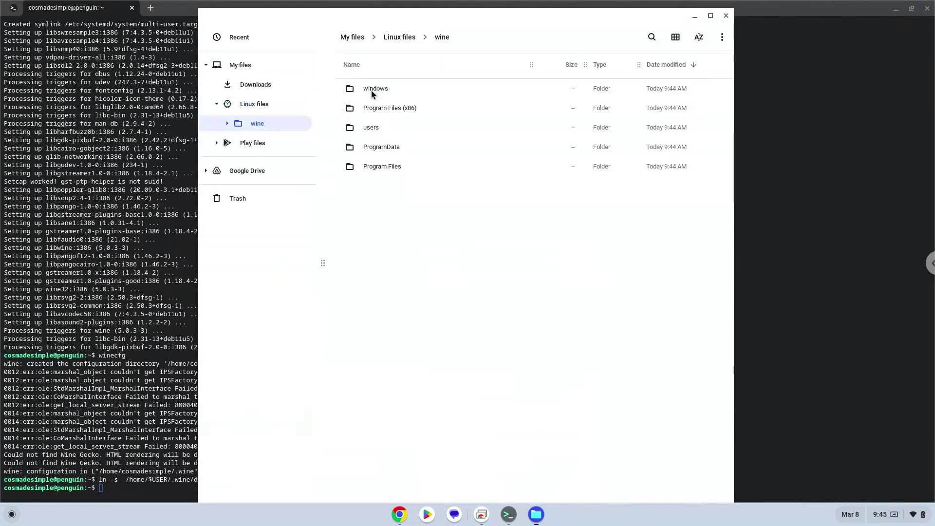
left_click(727, 16)
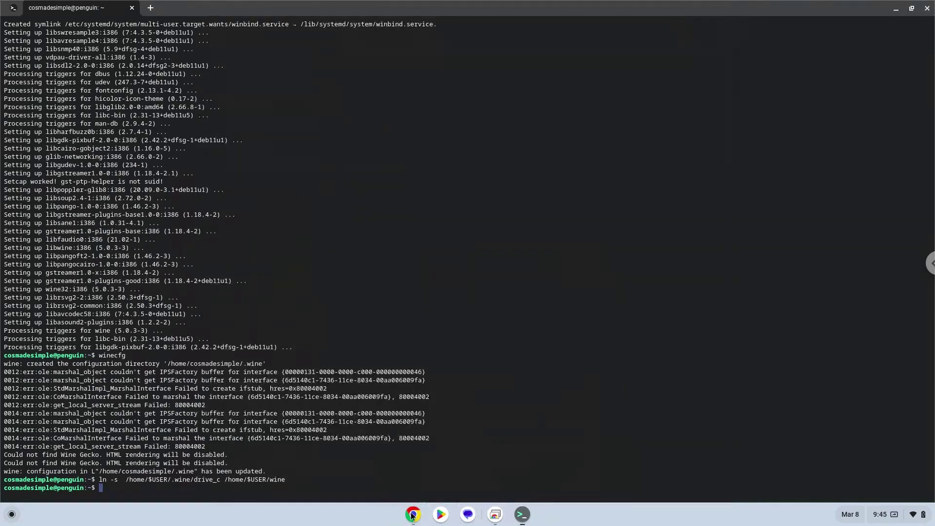
left_click(412, 515)
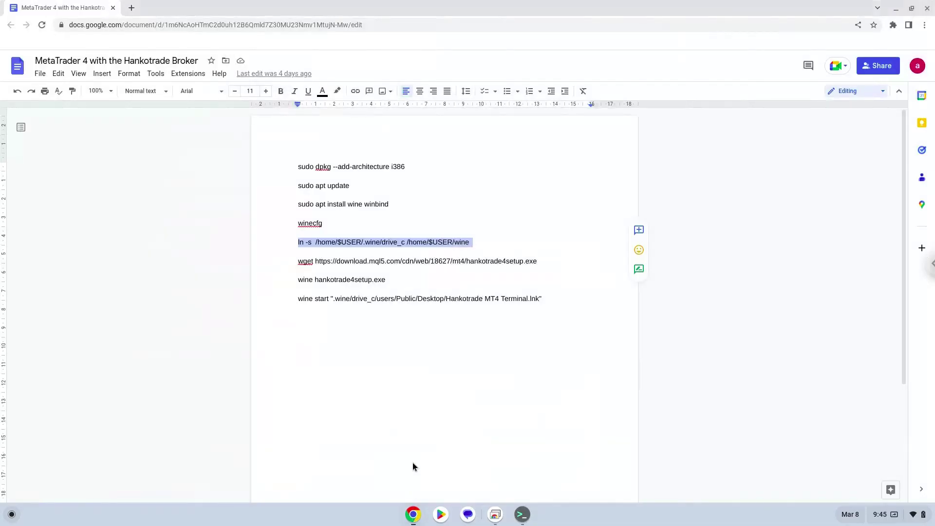
triple_click(420, 263)
right_click(419, 263)
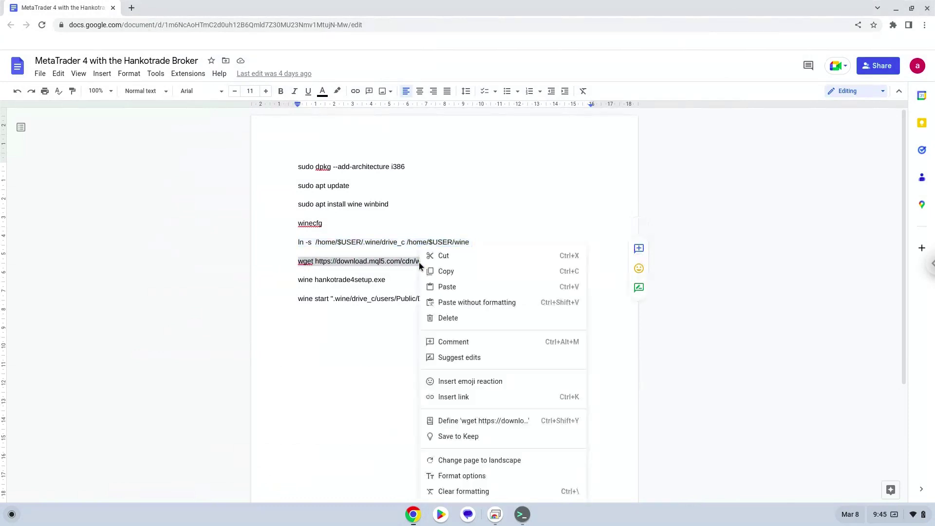
left_click(443, 272)
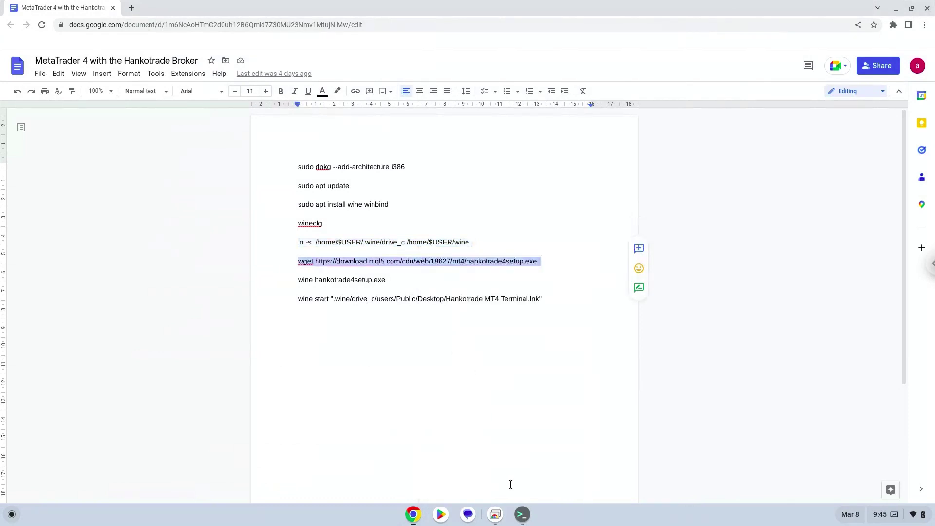
left_click(522, 516)
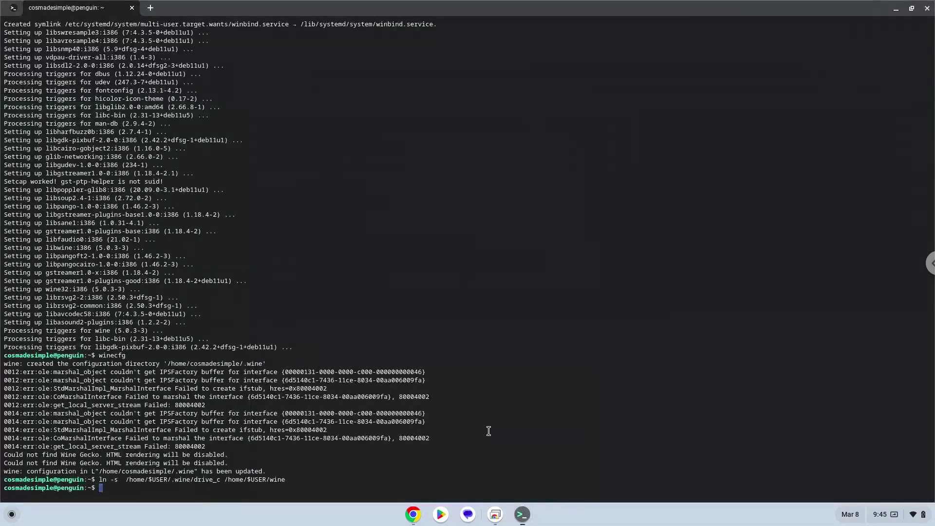
key("ctrl+shift+v")
key("Return")
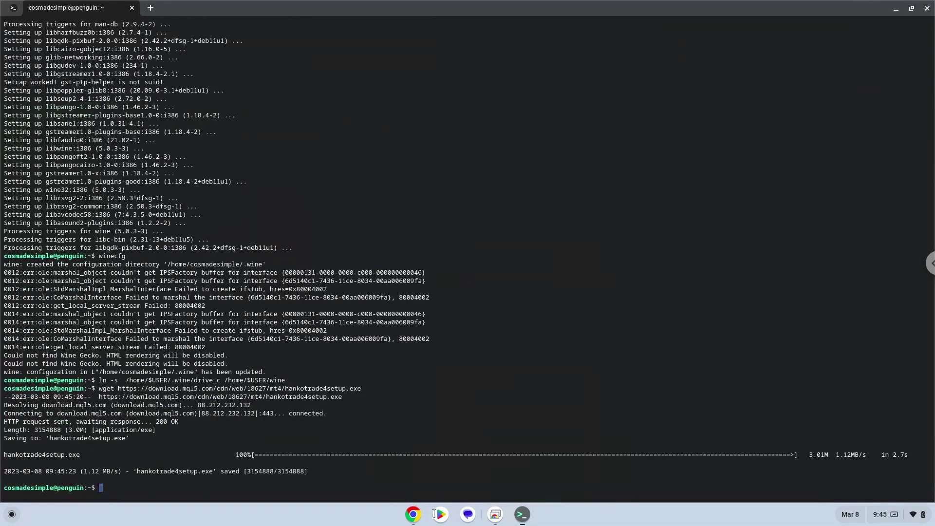
- Copy "wine hankotrade4setup.exe" from the Google Docs document and run it in the Terminal
left_click(414, 516)
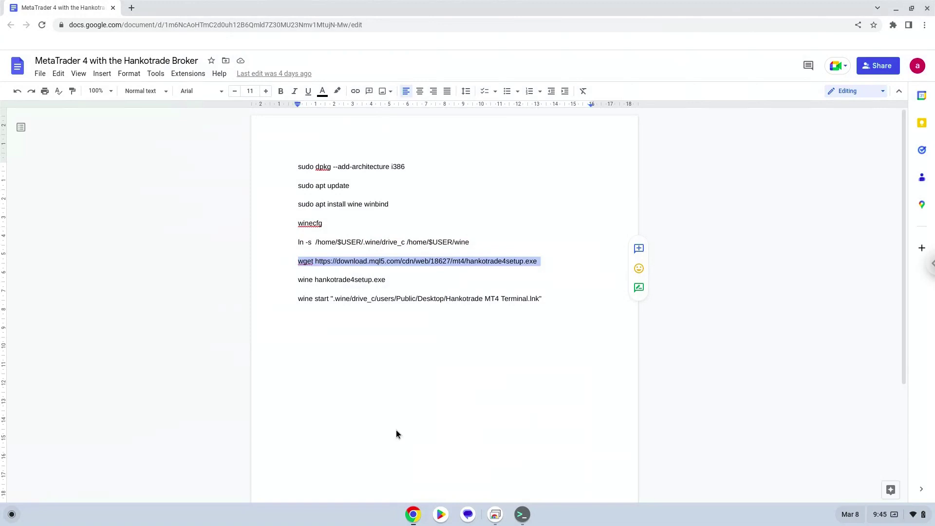
triple_click(336, 282)
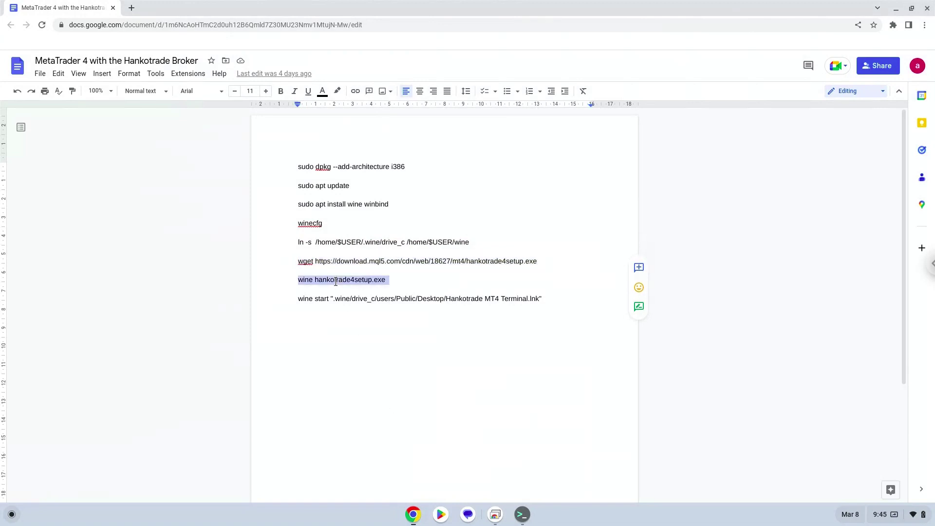
right_click(336, 282)
left_click(372, 274)
left_click(522, 514)
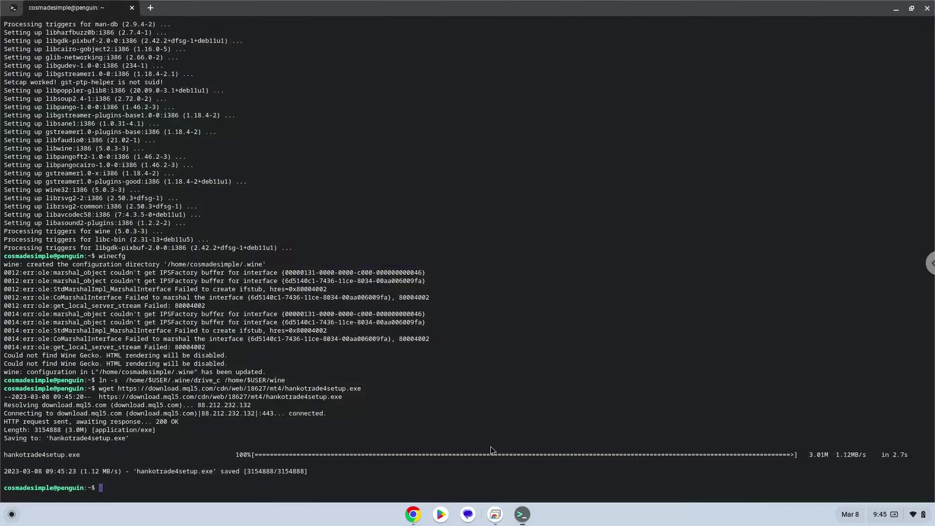
key("ctrl+shift+v")
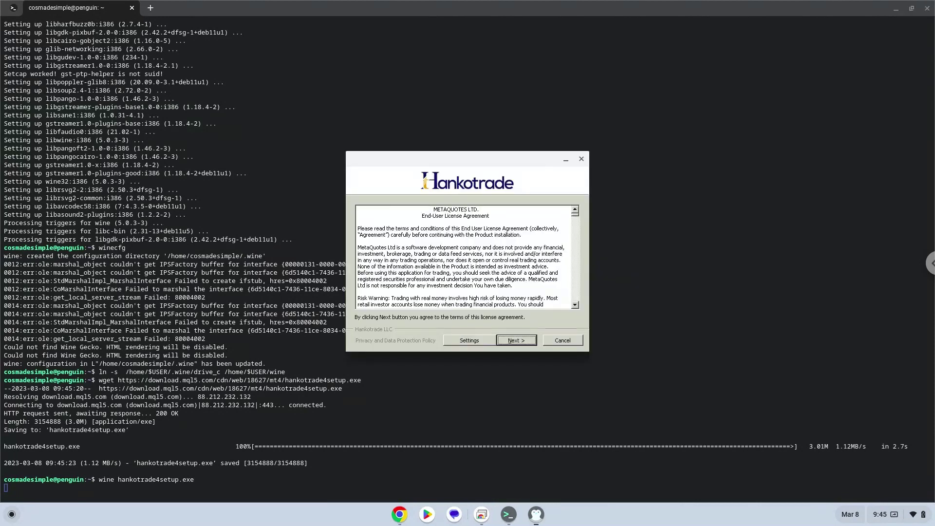
- Accept the license agreement, finish the Hankotrade installer and leave the Terminal app
left_click(526, 341)
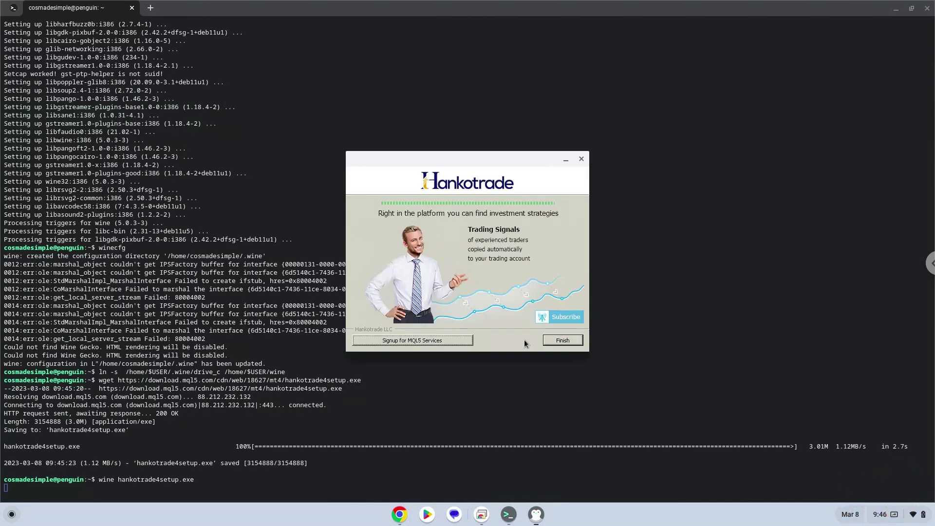
left_click(558, 344)
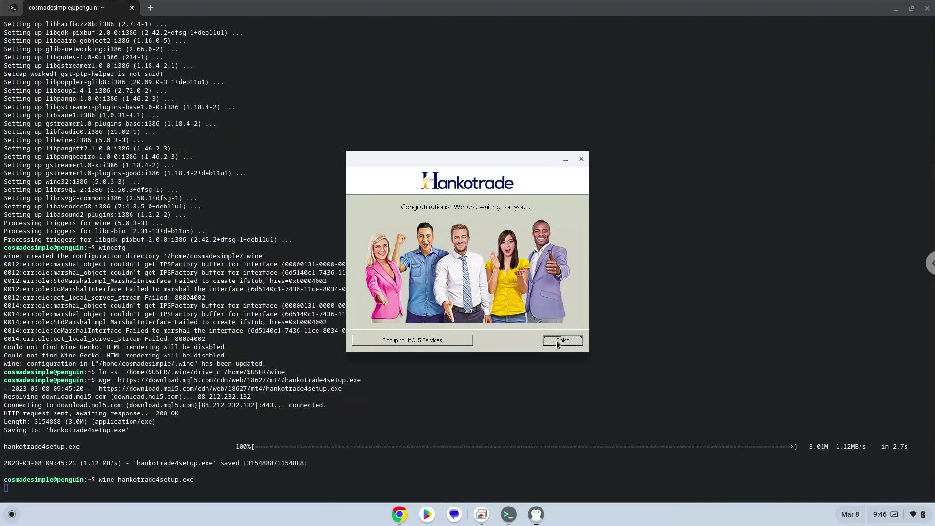
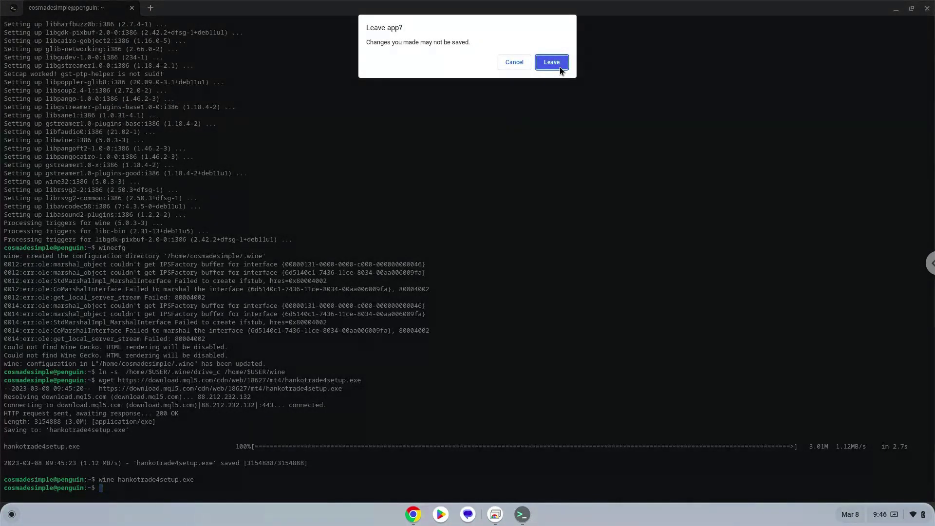
left_click(558, 67)
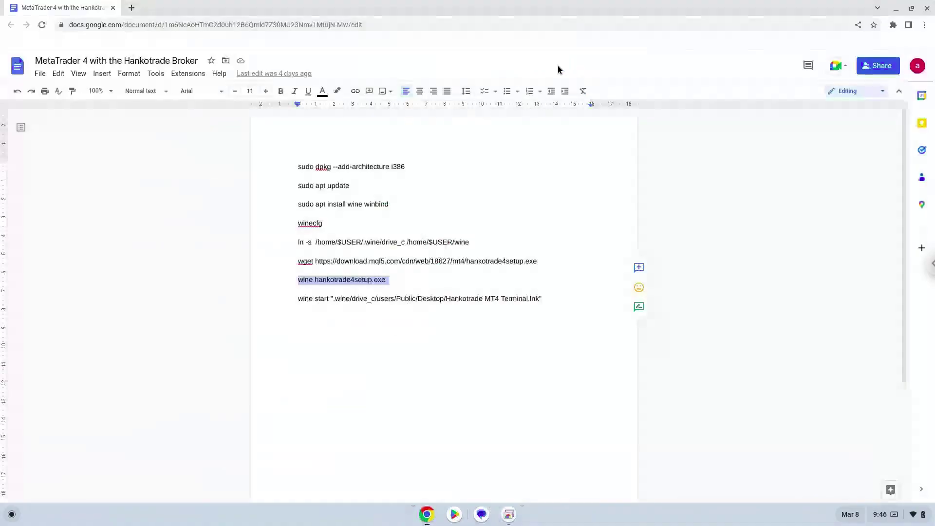
- Copy the "wine start" command for "Hankotrade MT4 Terminal.lnk" from the Google Docs document and run it in a new penguin session in the Terminal
triple_click(378, 298)
right_click(378, 298)
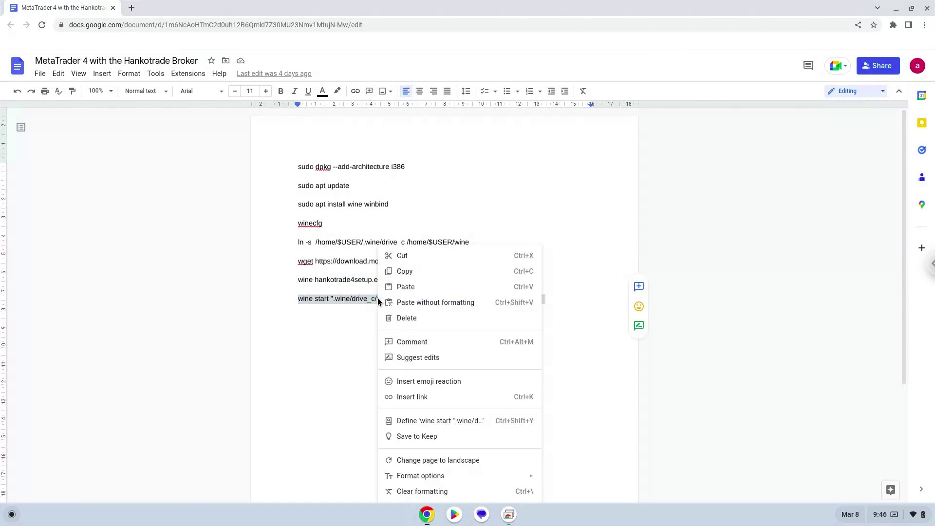
left_click(402, 274)
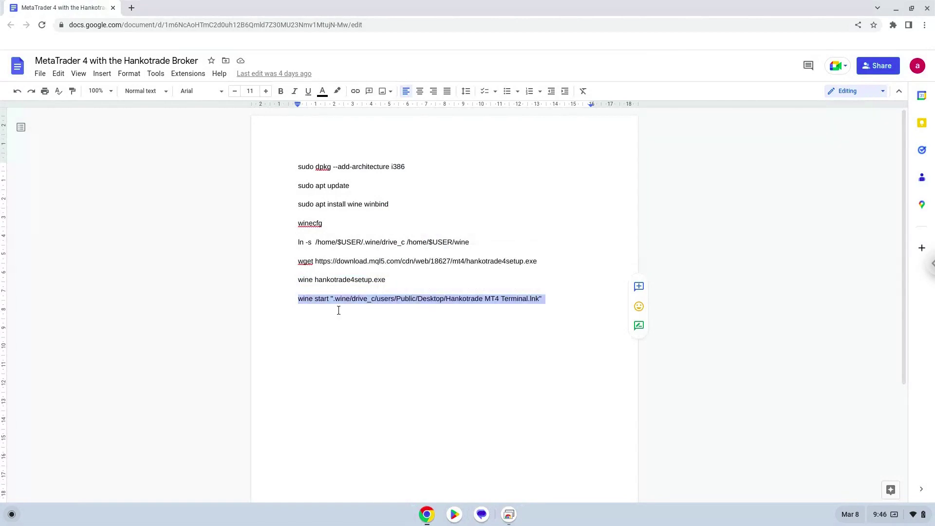
left_click(12, 514)
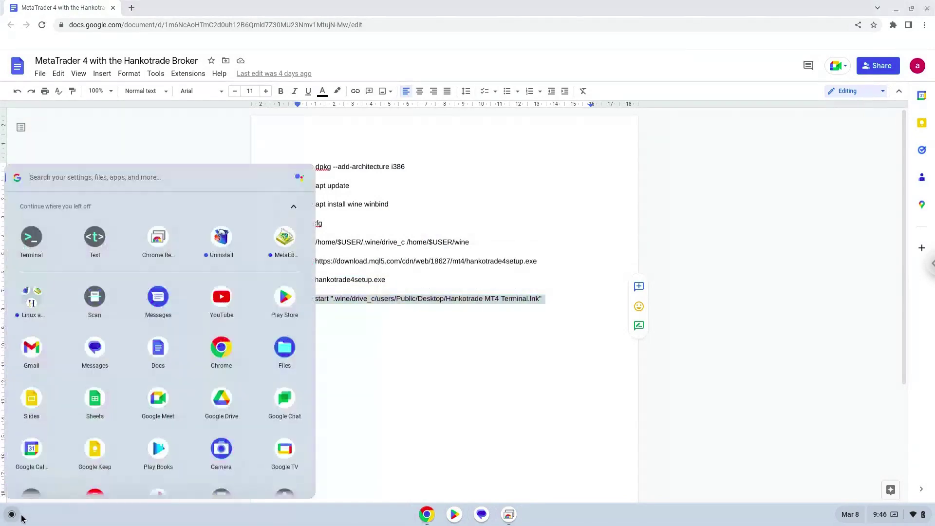
left_click(28, 236)
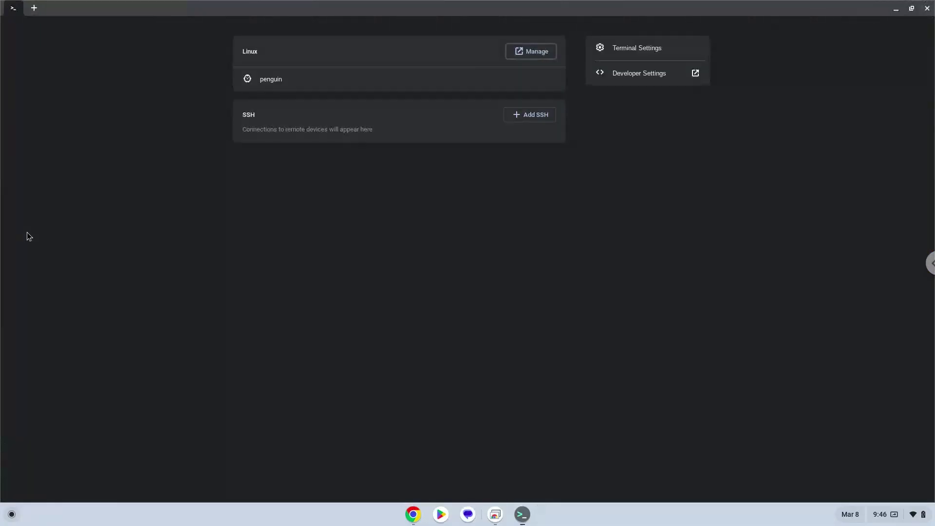
left_click(300, 86)
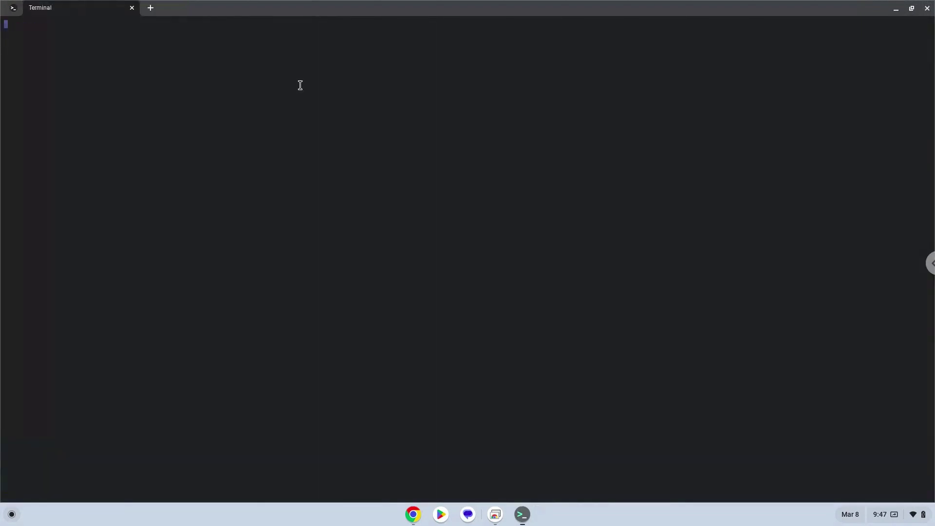
key("ctrl+shift+v")
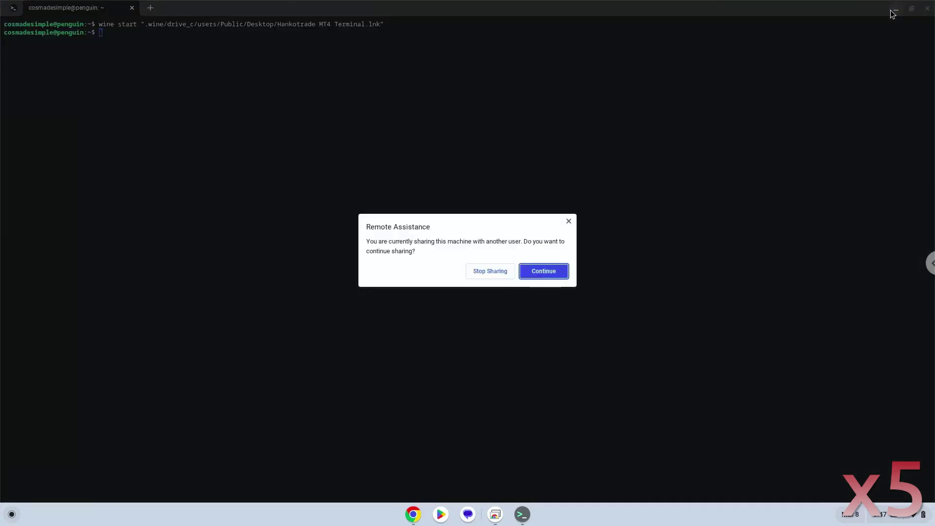
- Continue sharing in the Remote Assistance dialog and close the open windows to return to the desktop
left_click(556, 275)
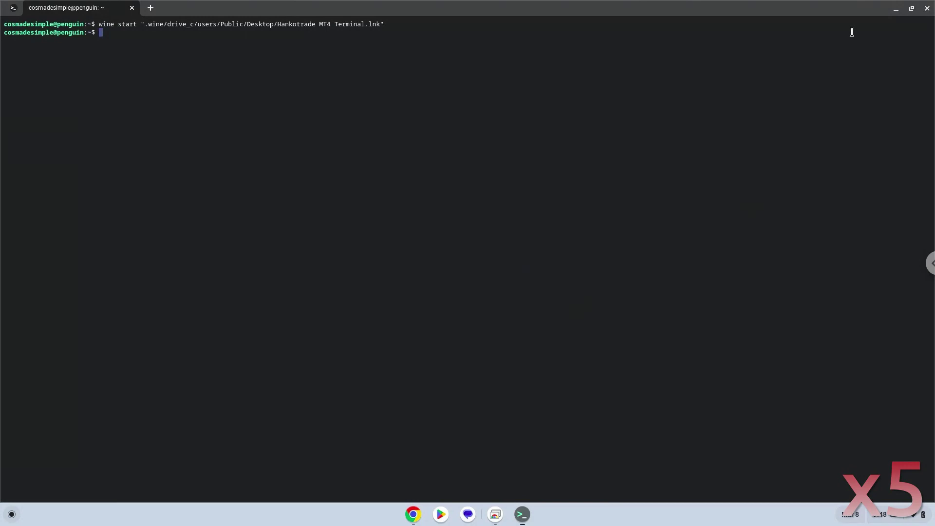
left_click(927, 9)
left_click(927, 9)
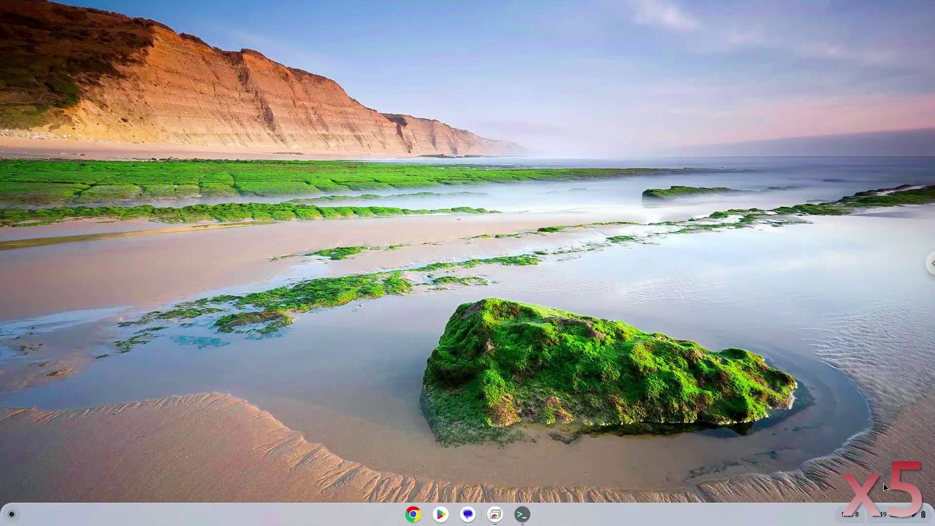